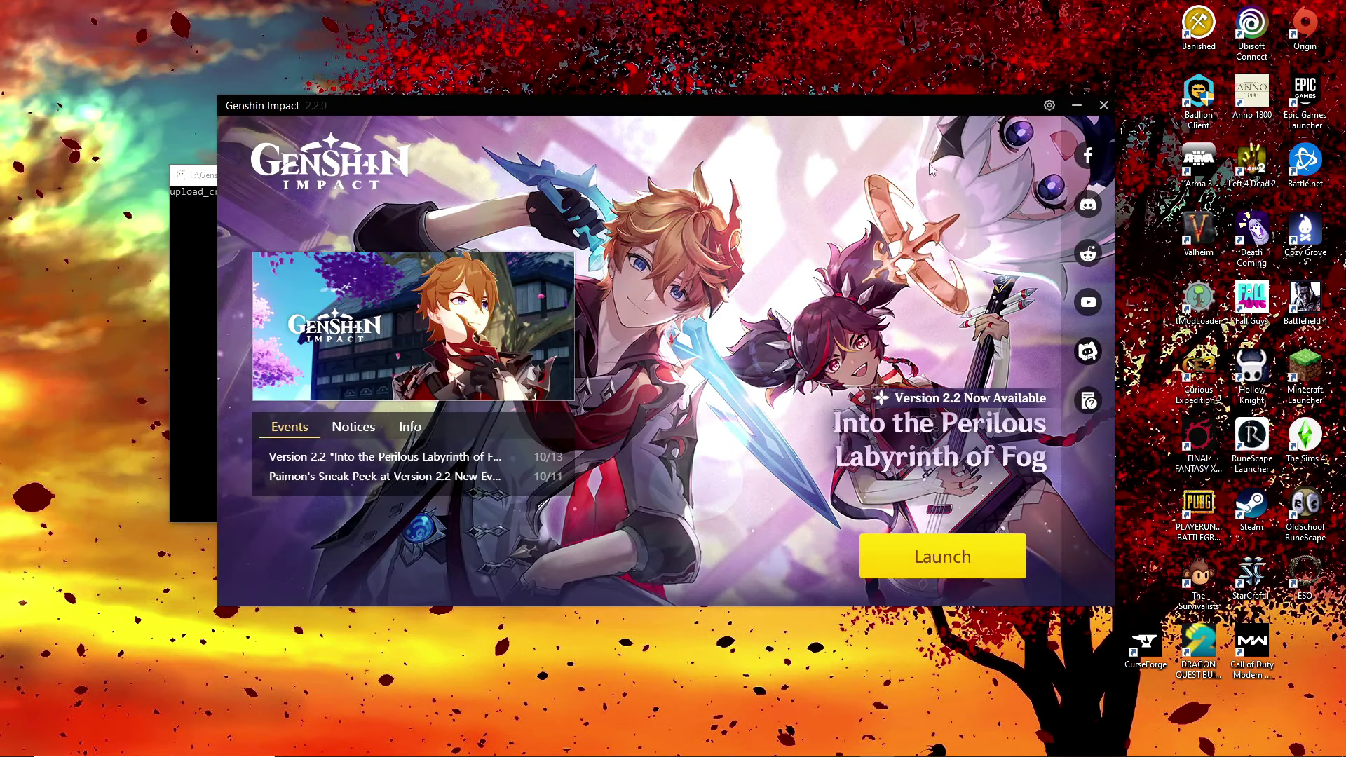
- Close the Genshin Impact launcher window, leaving only the upload_crash console
click(1076, 105)
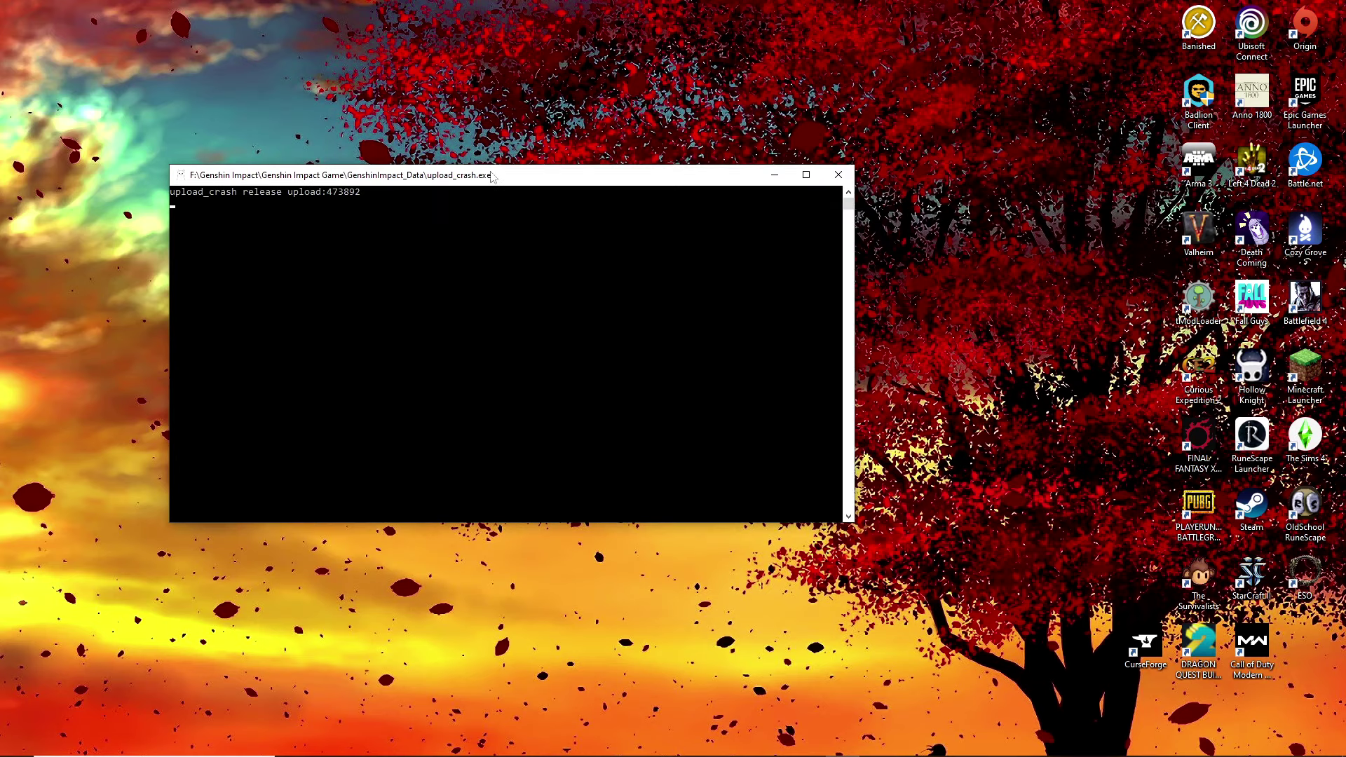
mouse_move(911, 749)
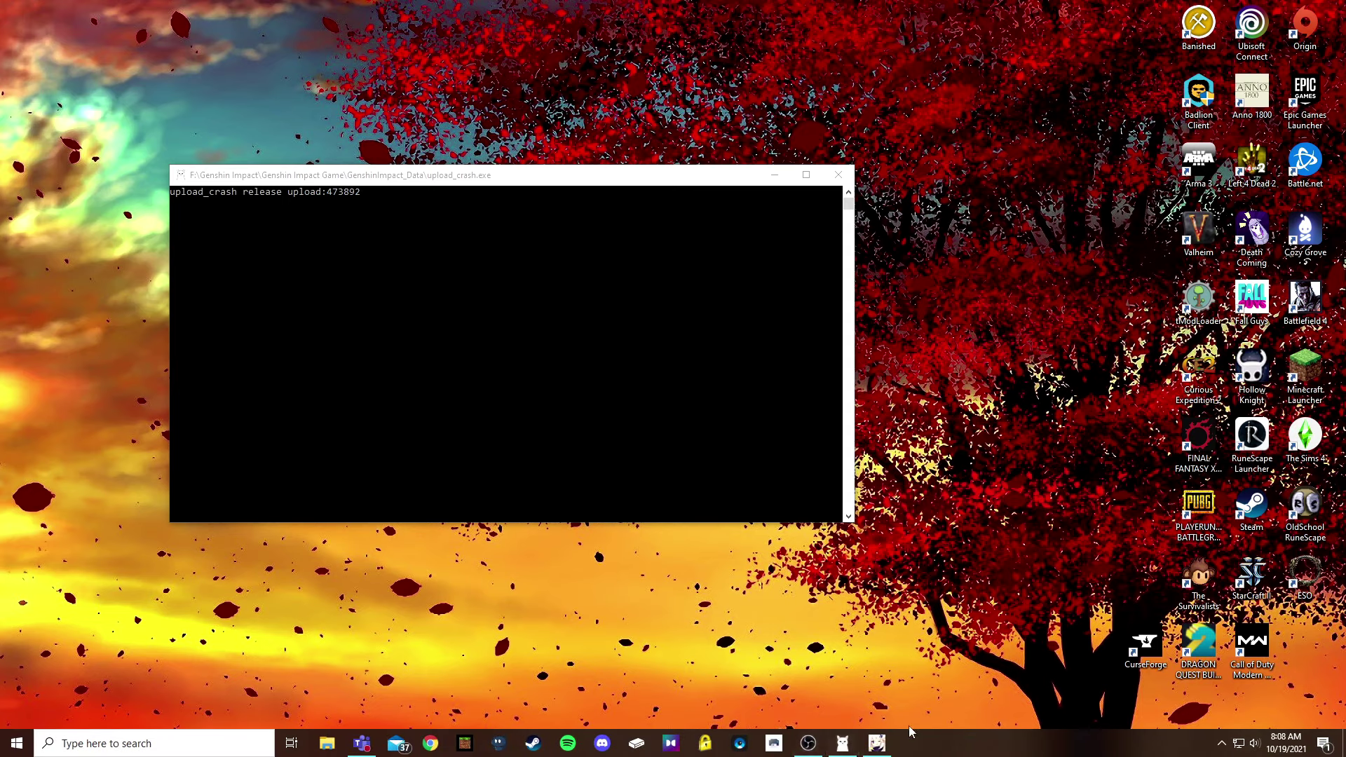
- Open Services from Windows Search, close it, then relaunch Services from search
right_click(954, 742)
click(158, 744)
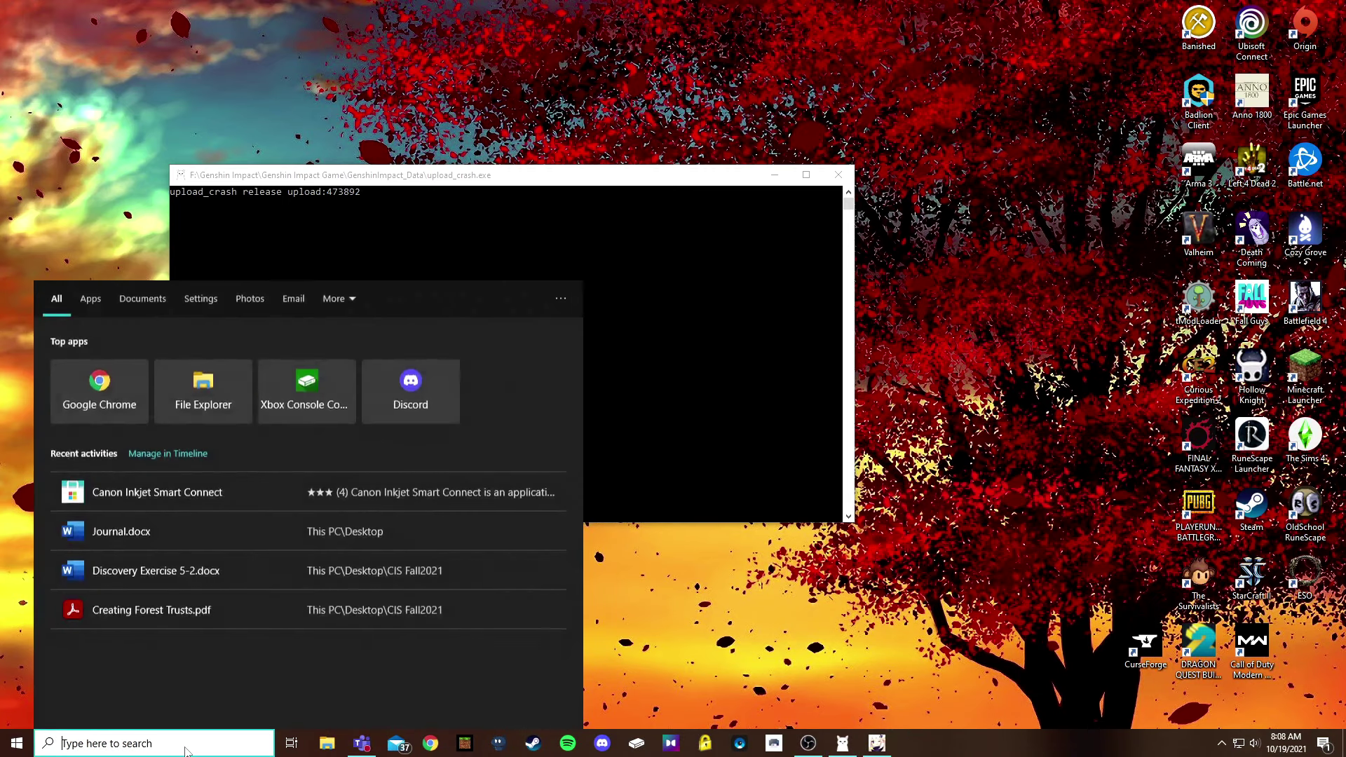
text(services)
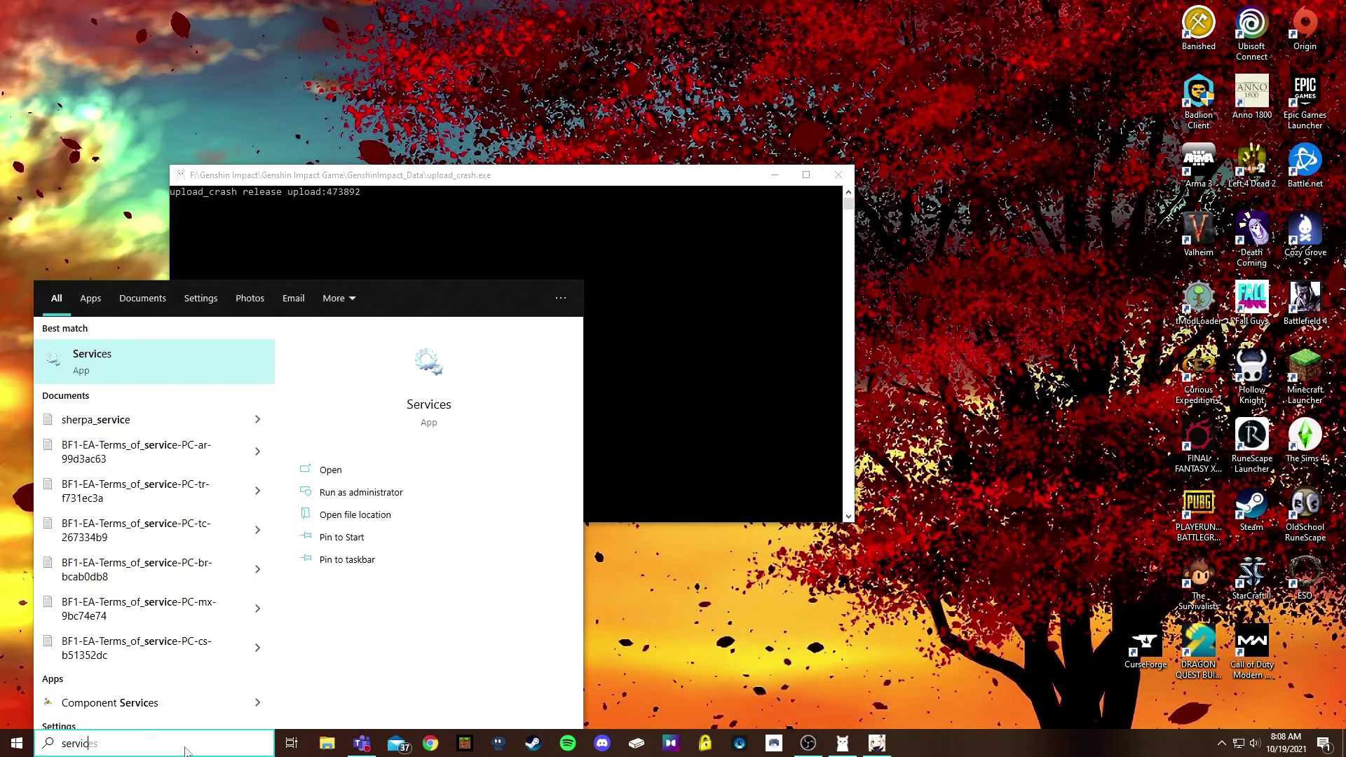
key(Return)
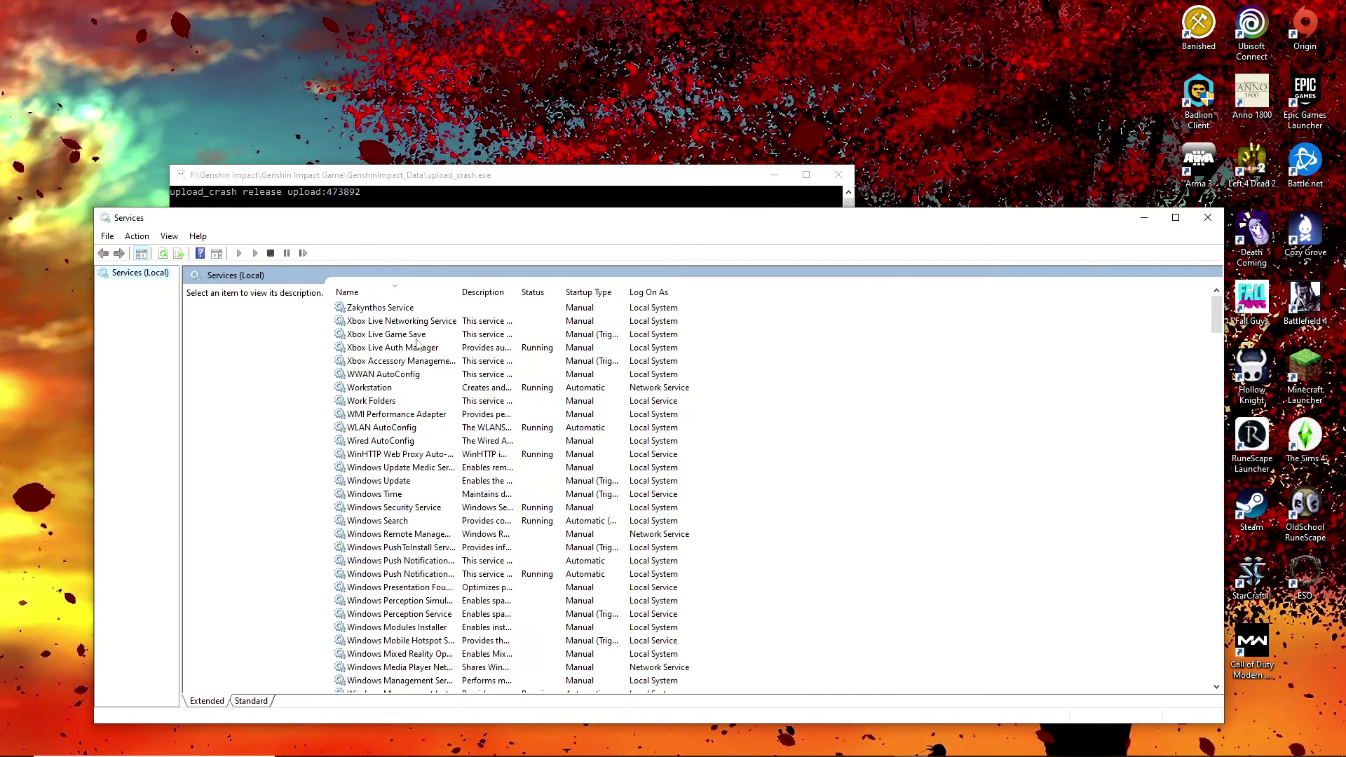
click(418, 335)
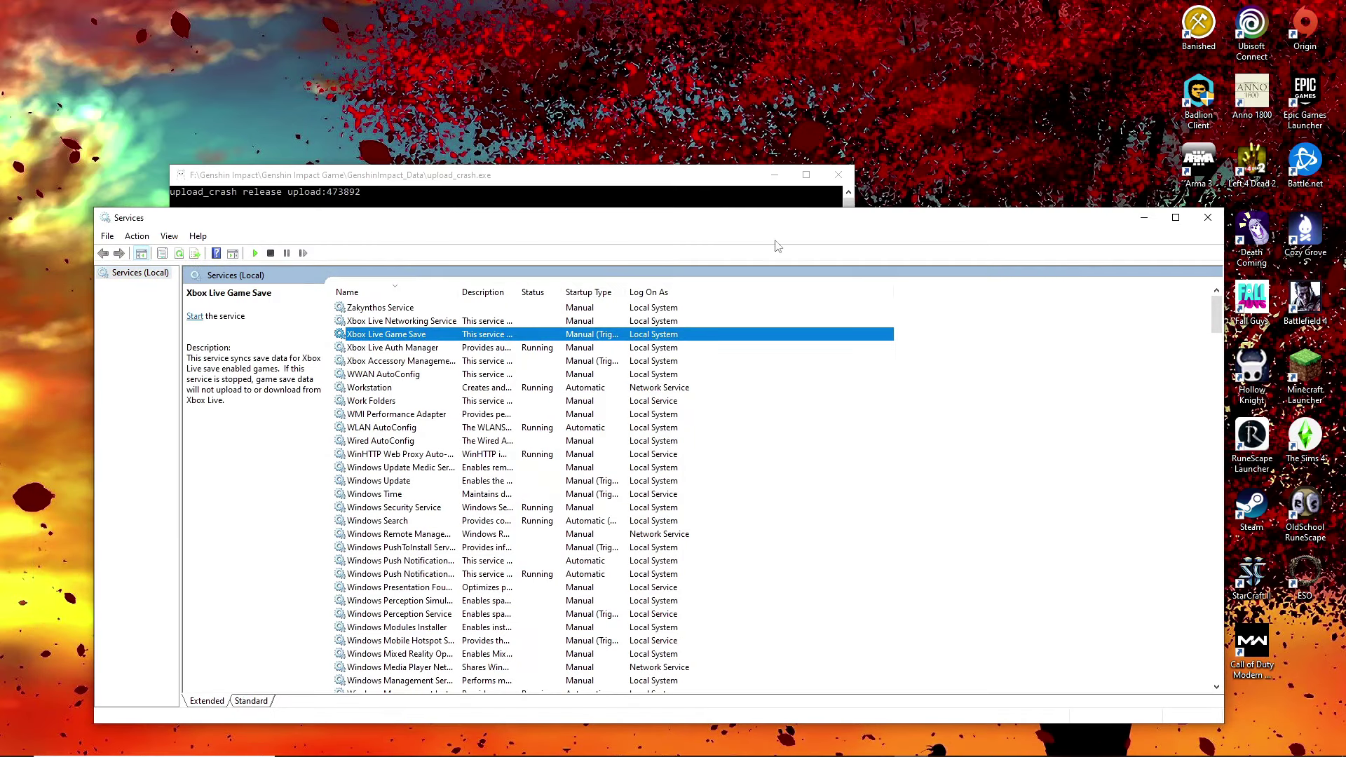
click(1208, 217)
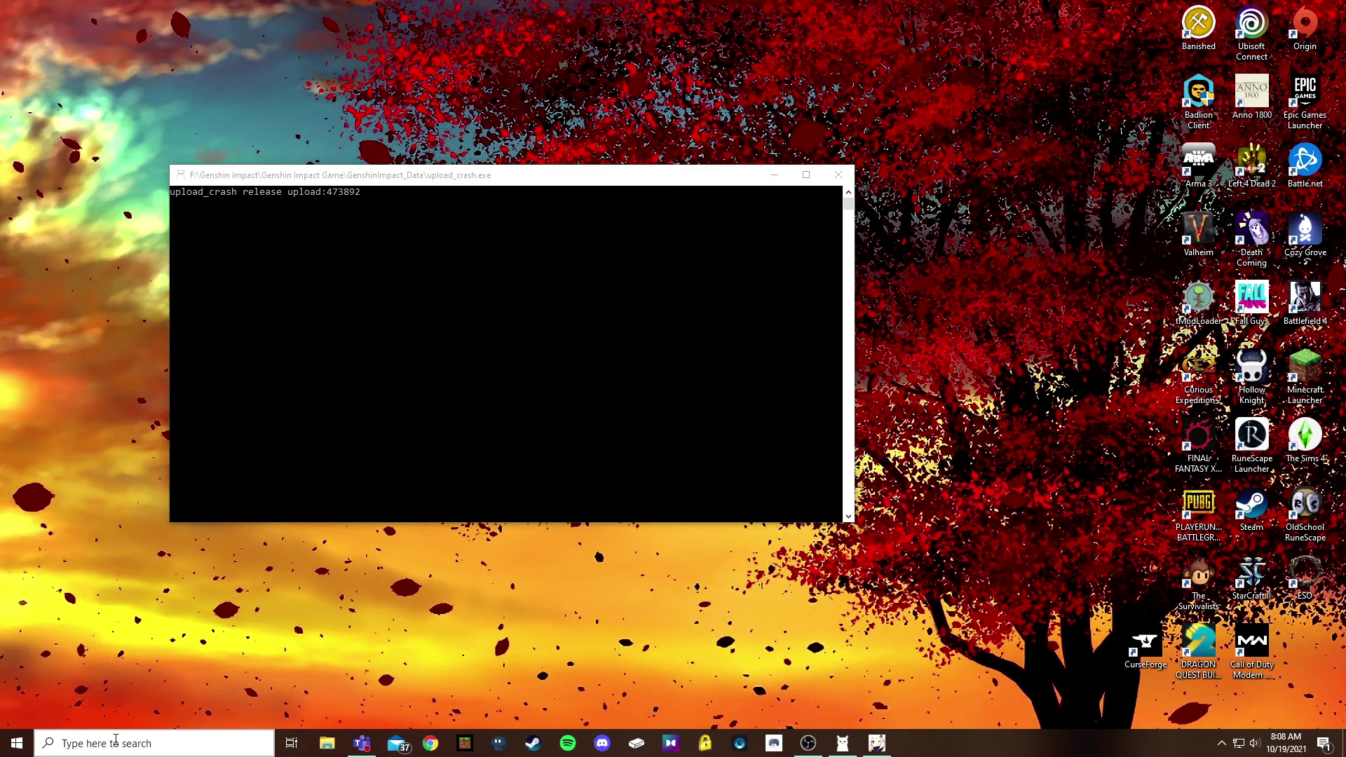
click(115, 742)
text(services)
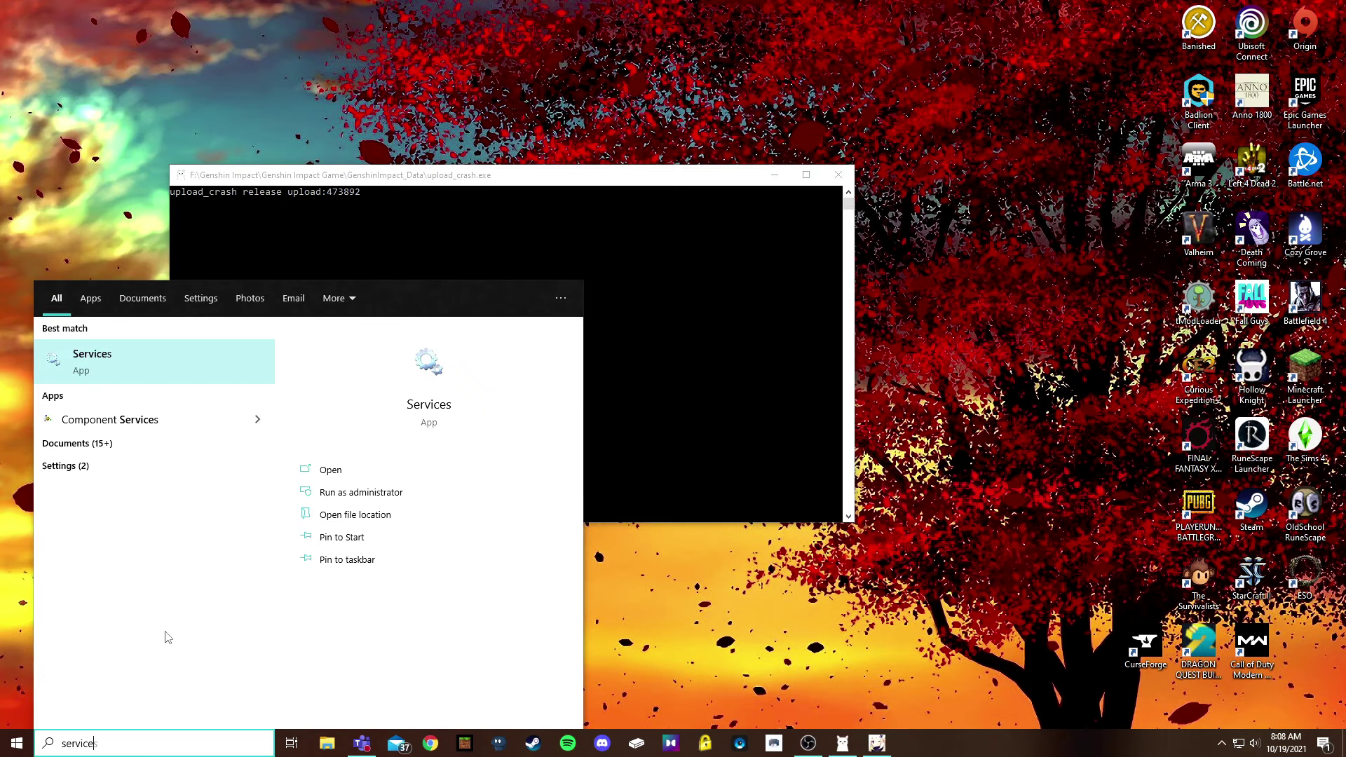
click(133, 366)
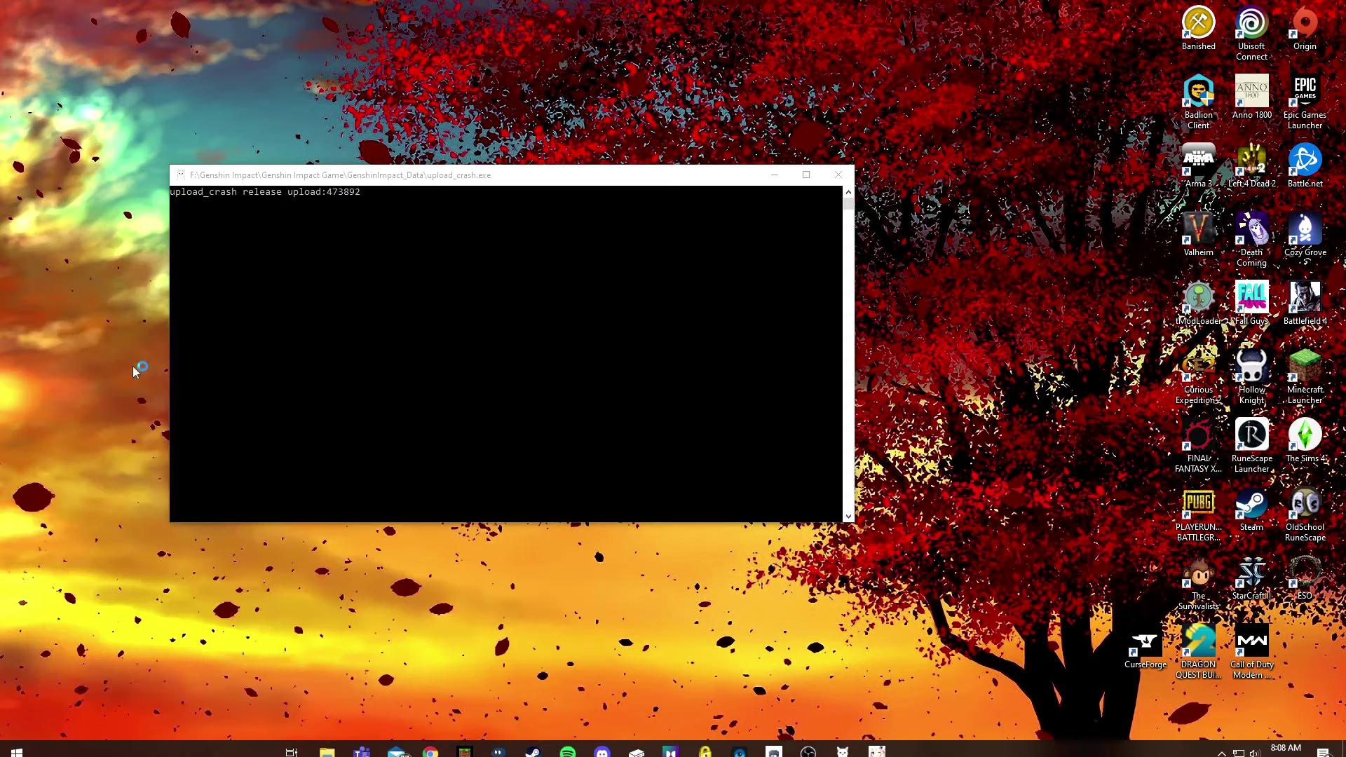
- Browse past Workstation and Xbox Live Auth Manager to select Windows Audio
click(423, 390)
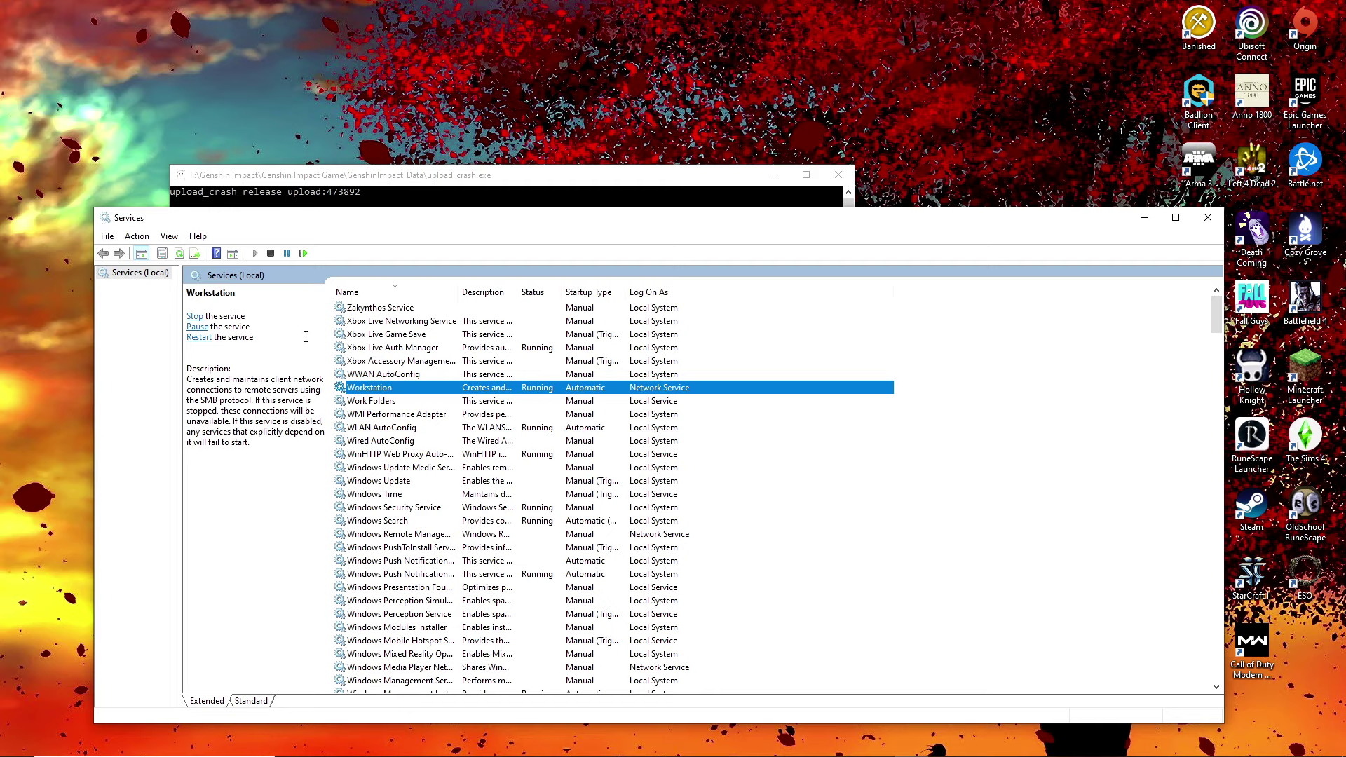
click(369, 349)
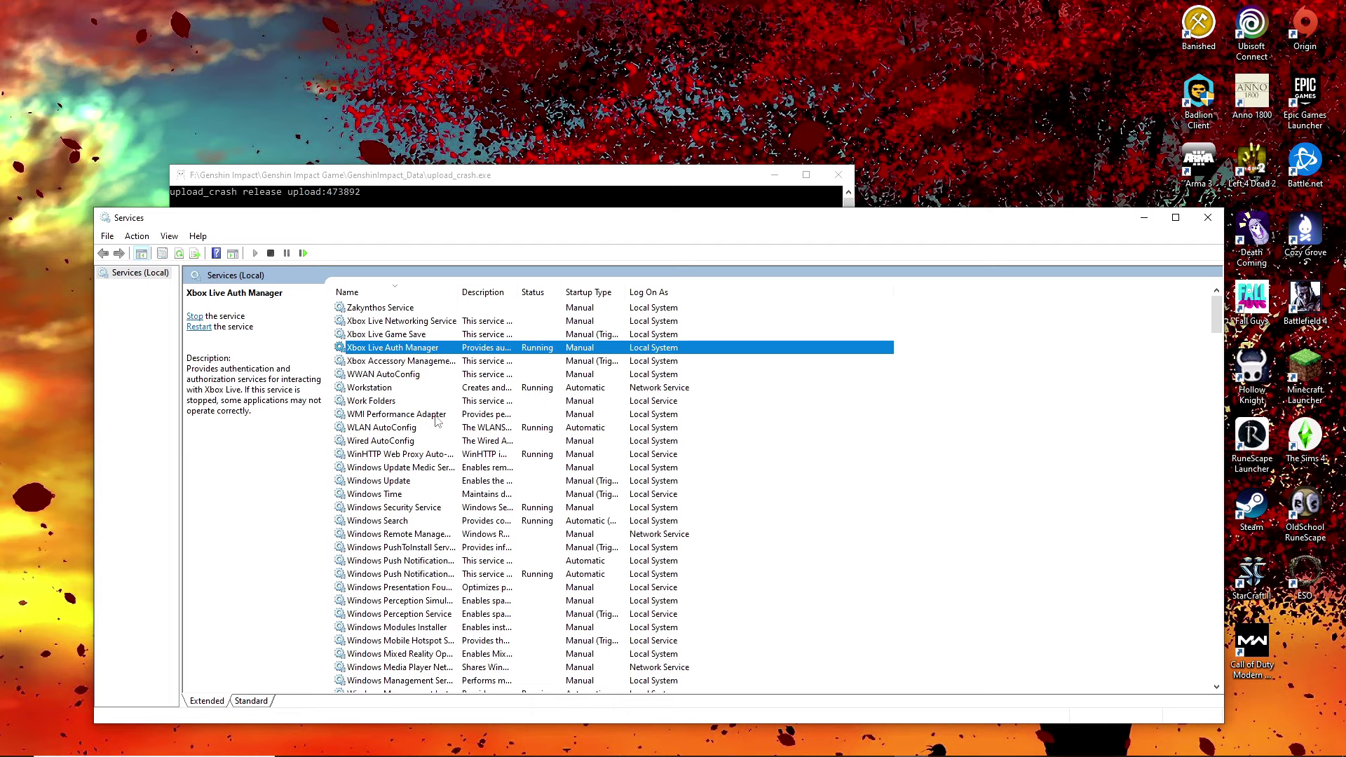
text(windows a)
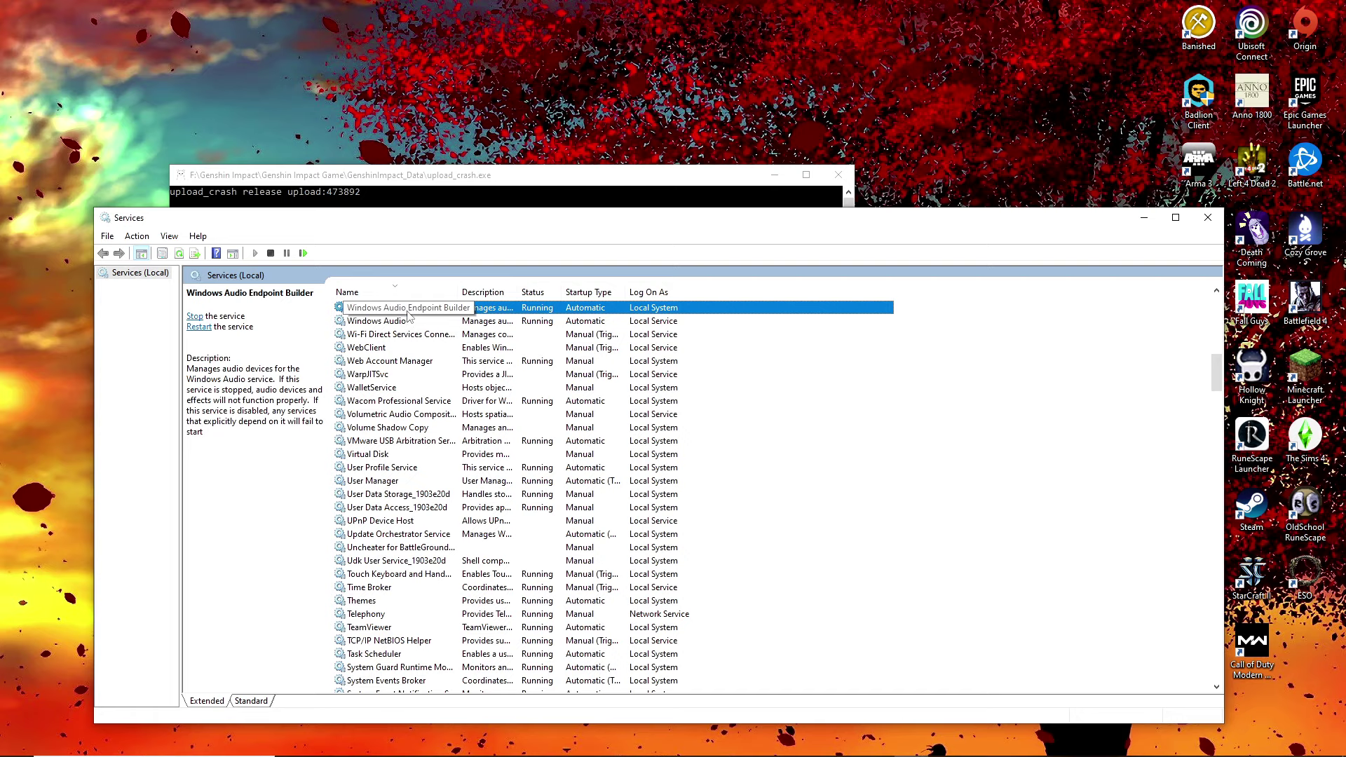
click(410, 321)
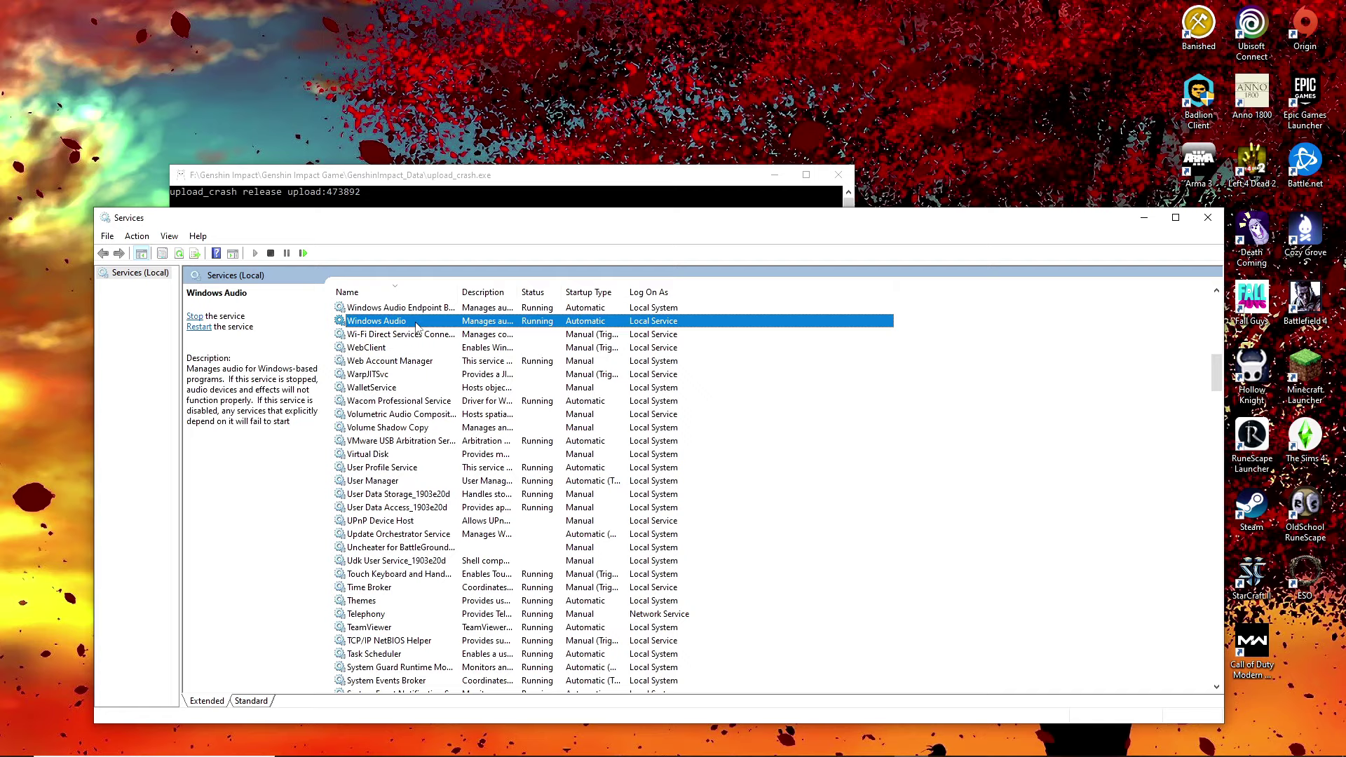
- Stop the Windows Audio service, then move the Services window and select Data Usage
right_click(373, 321)
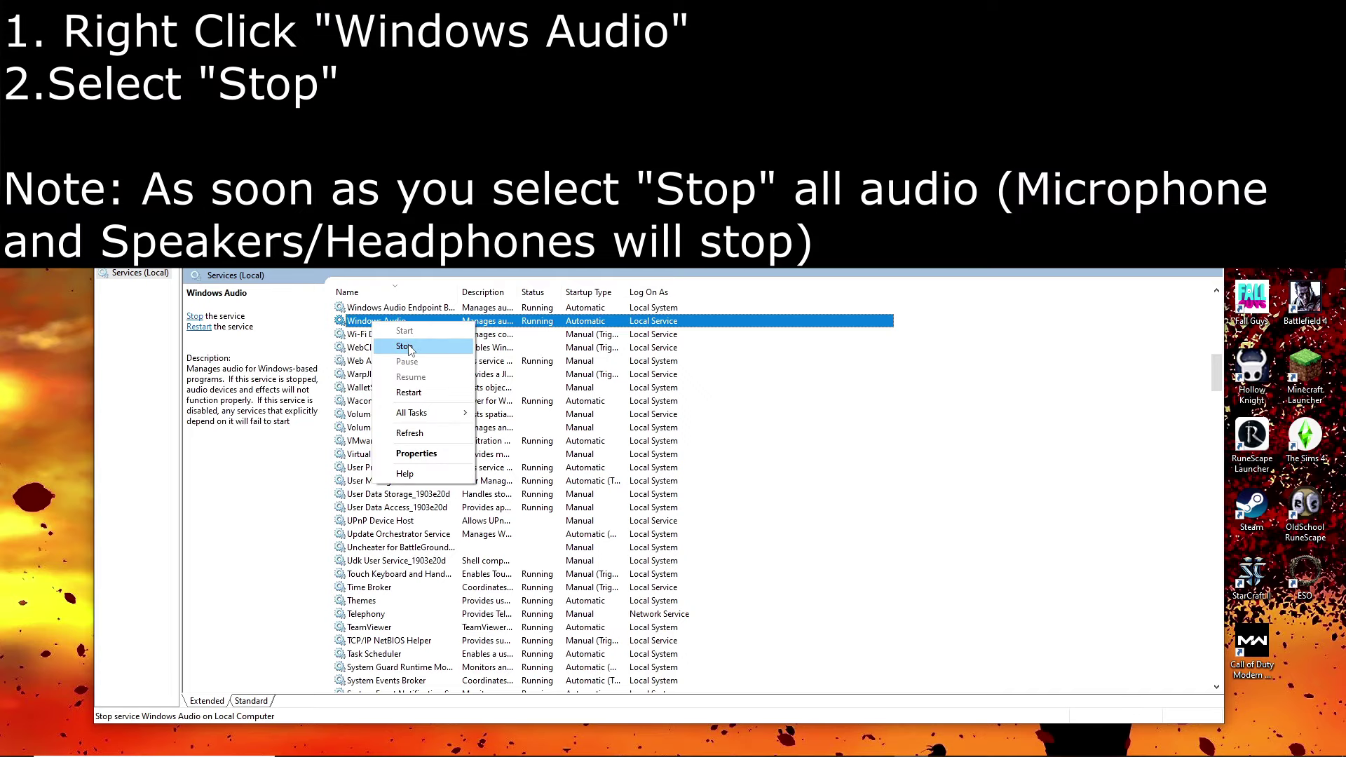
click(408, 349)
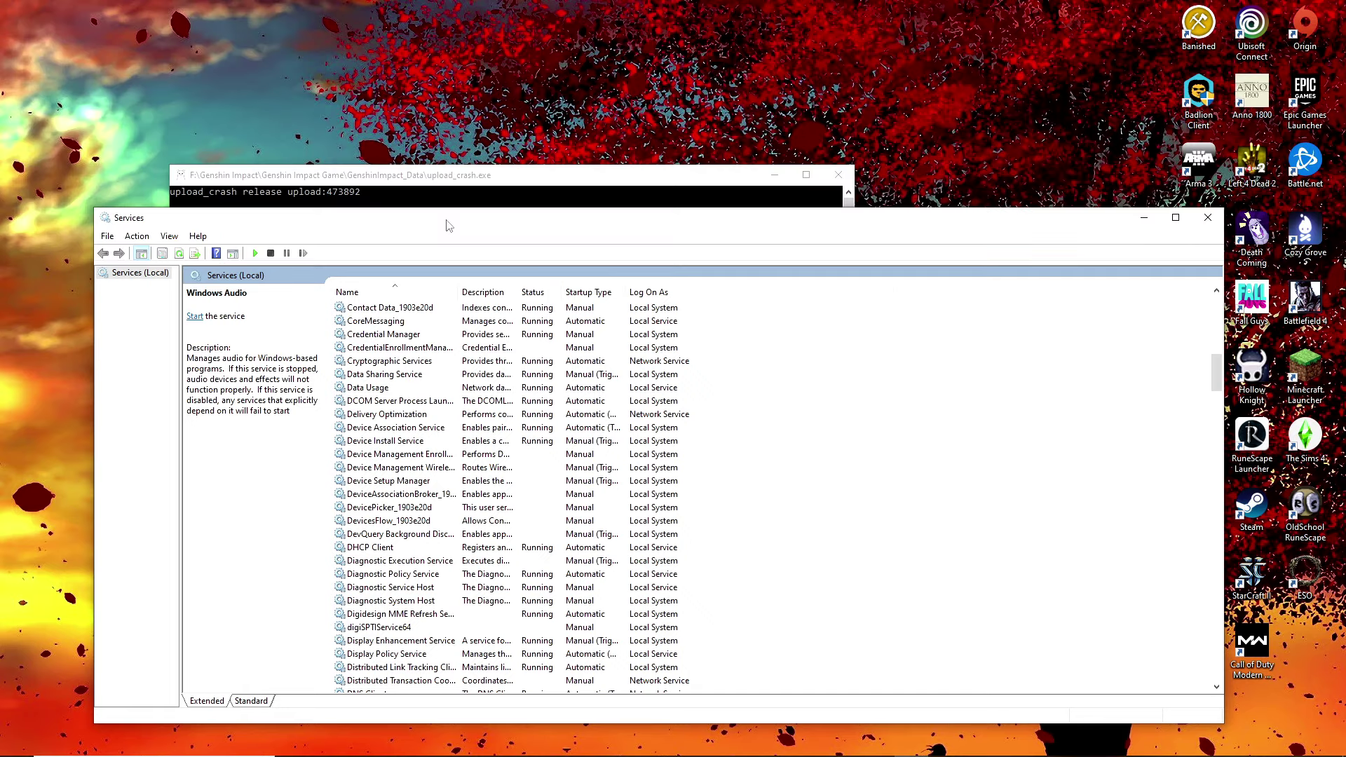
drag(416, 263, 401, 151)
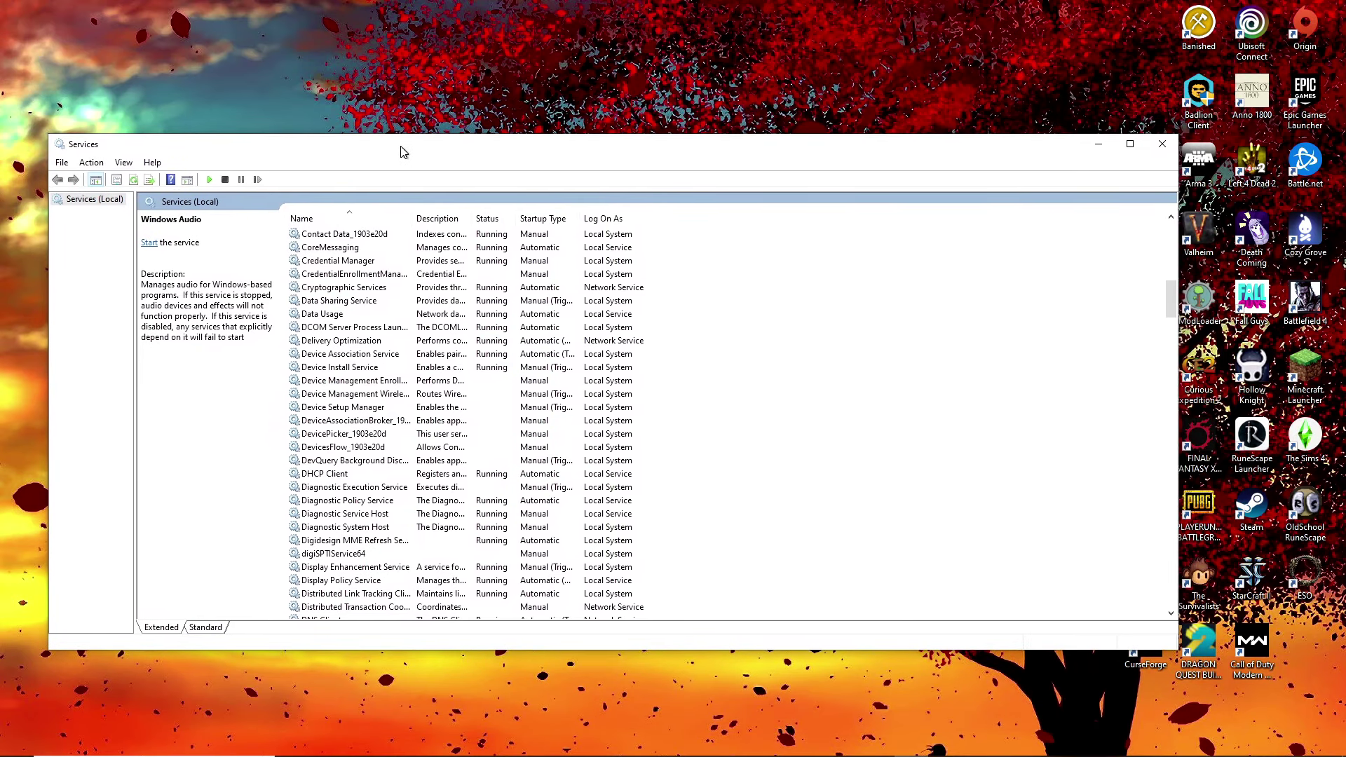
click(347, 314)
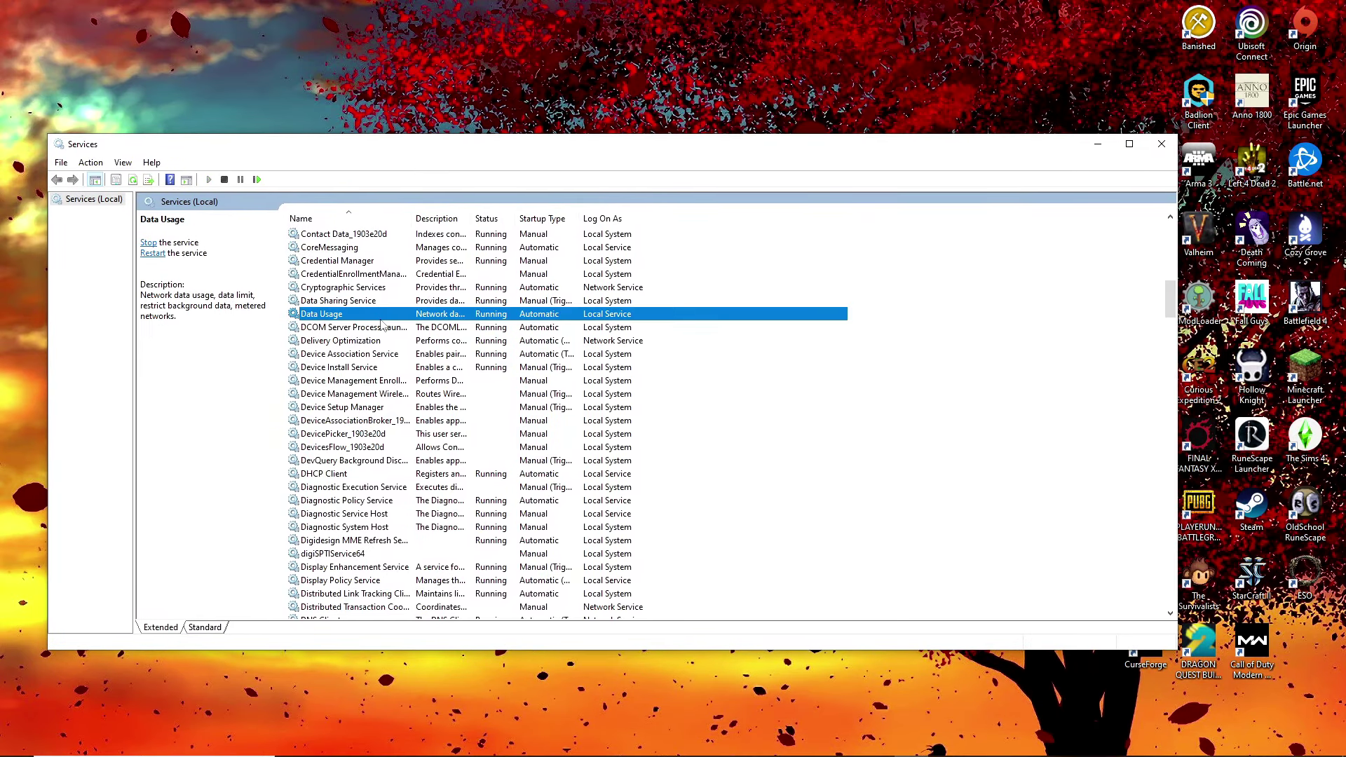
text(win)
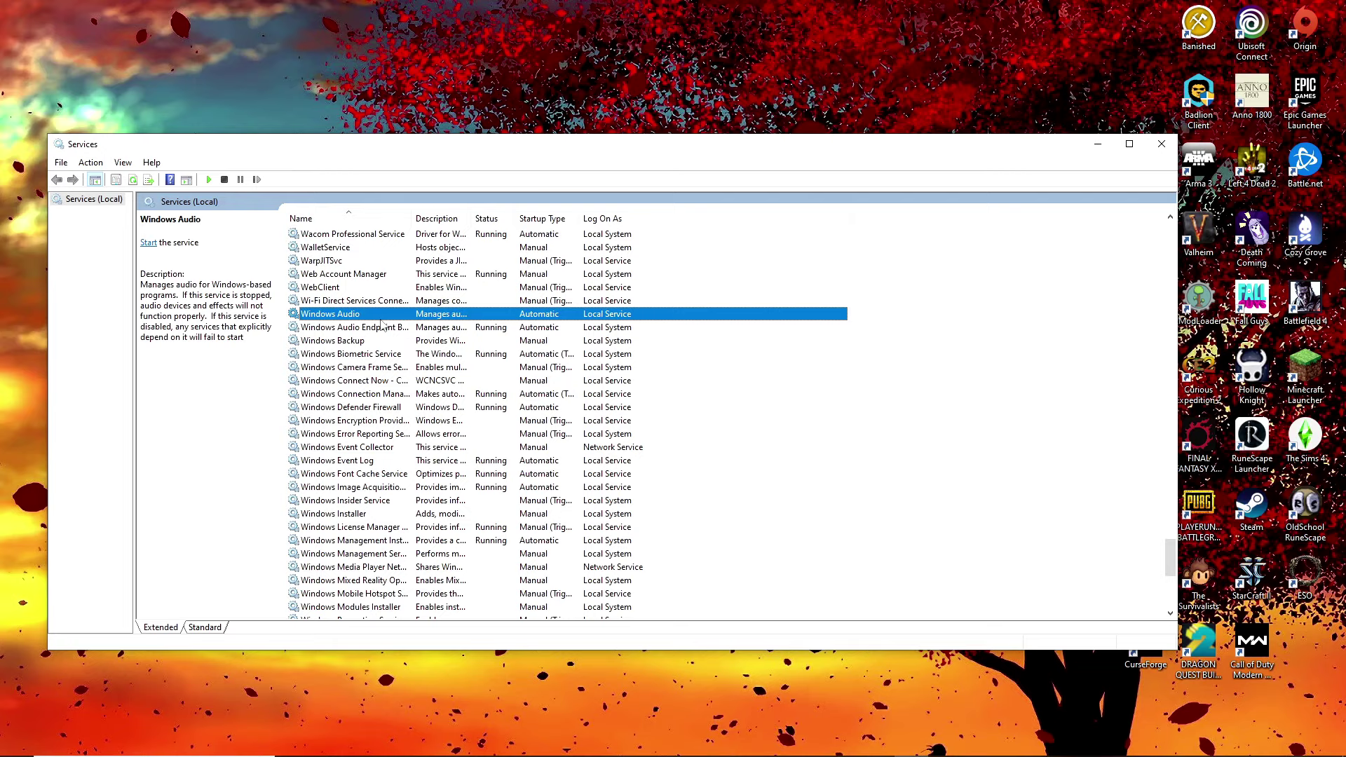
- Close Services and launch Genshin Impact from its desktop shortcut
click(1161, 144)
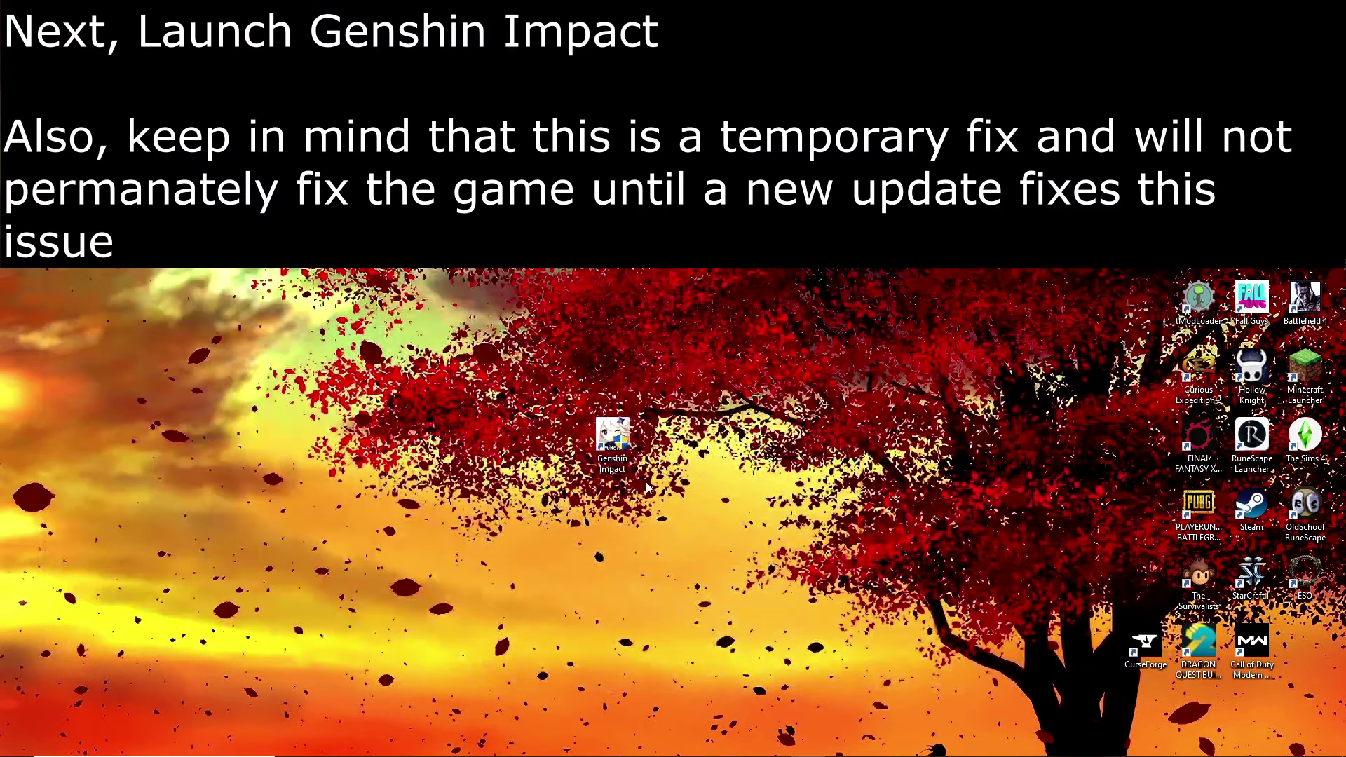
click(617, 442)
double_click(616, 441)
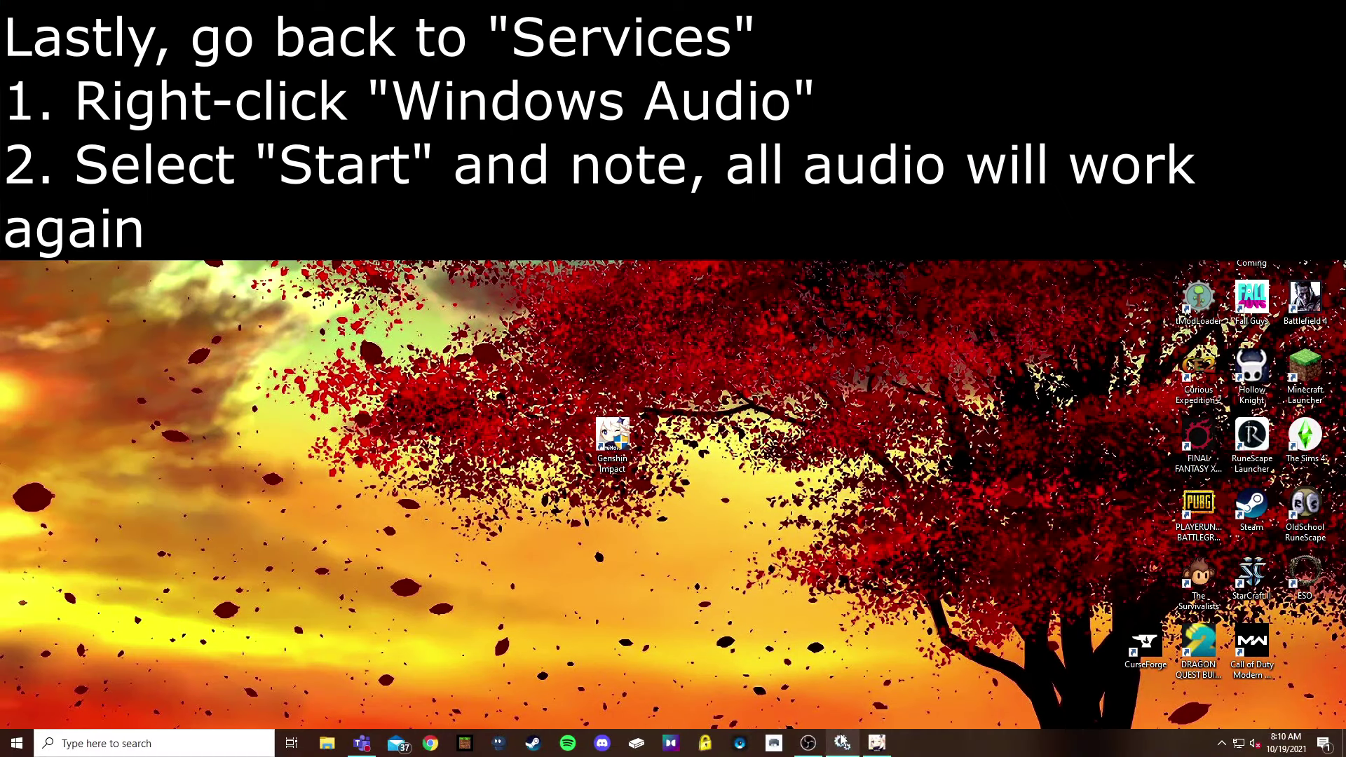
- Restore the Services window and start Windows Audio from its context menu
click(842, 743)
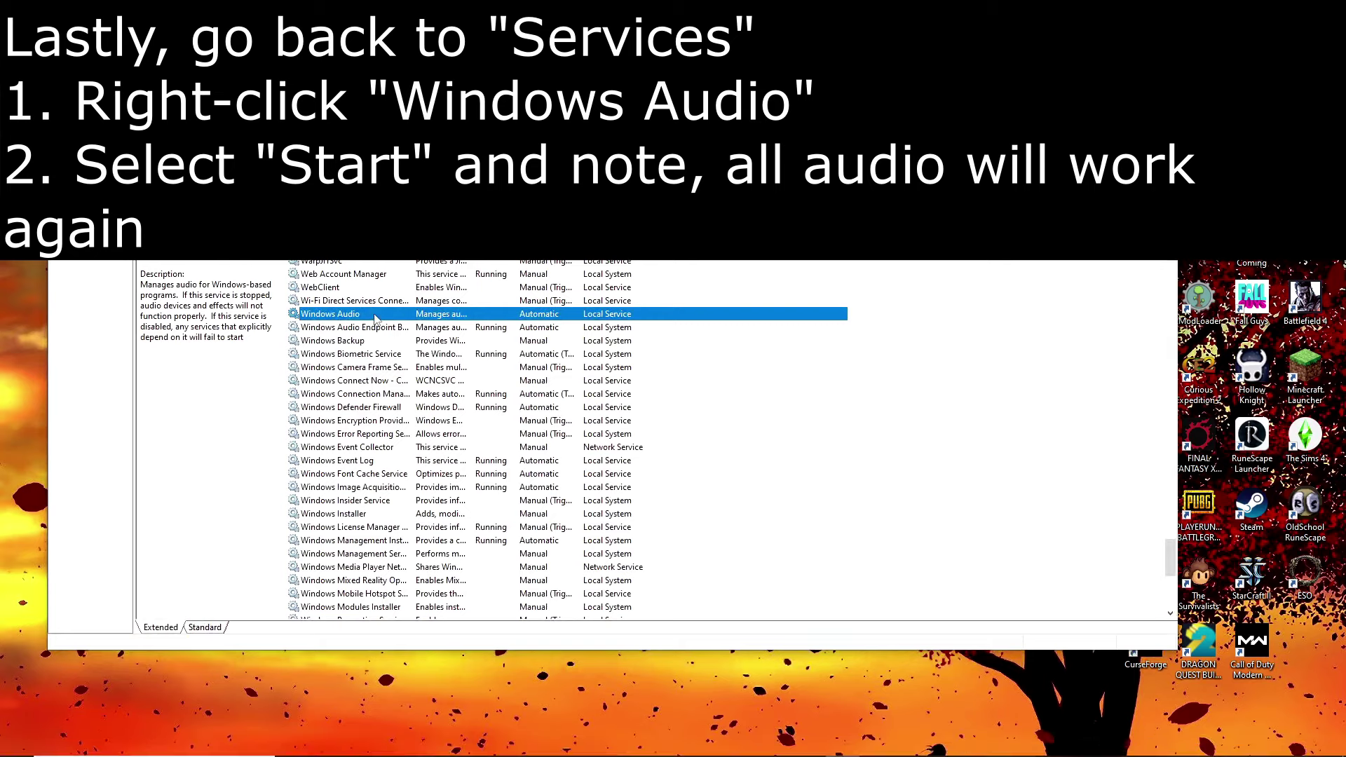
right_click(375, 318)
click(414, 320)
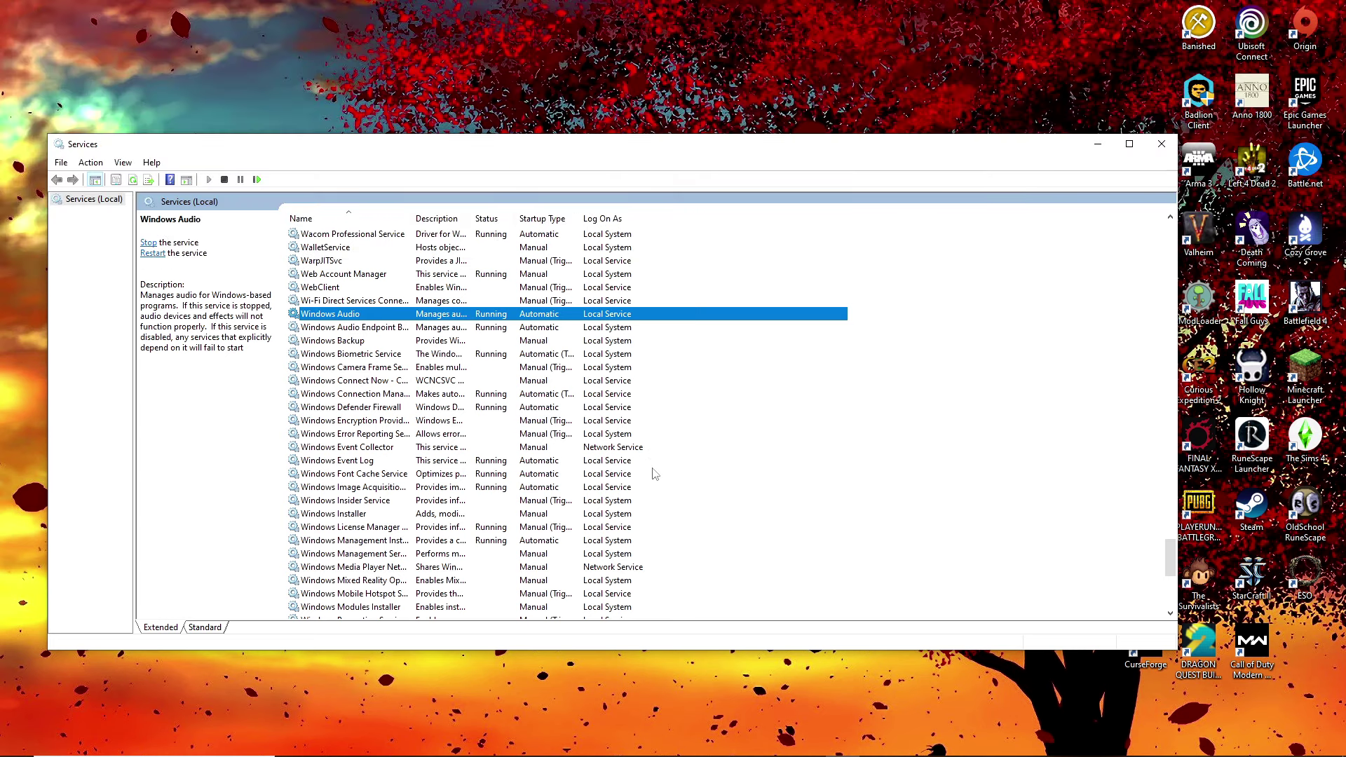
- Minimize Services, bring up the Genshin Impact login window and focus the email field
click(1103, 146)
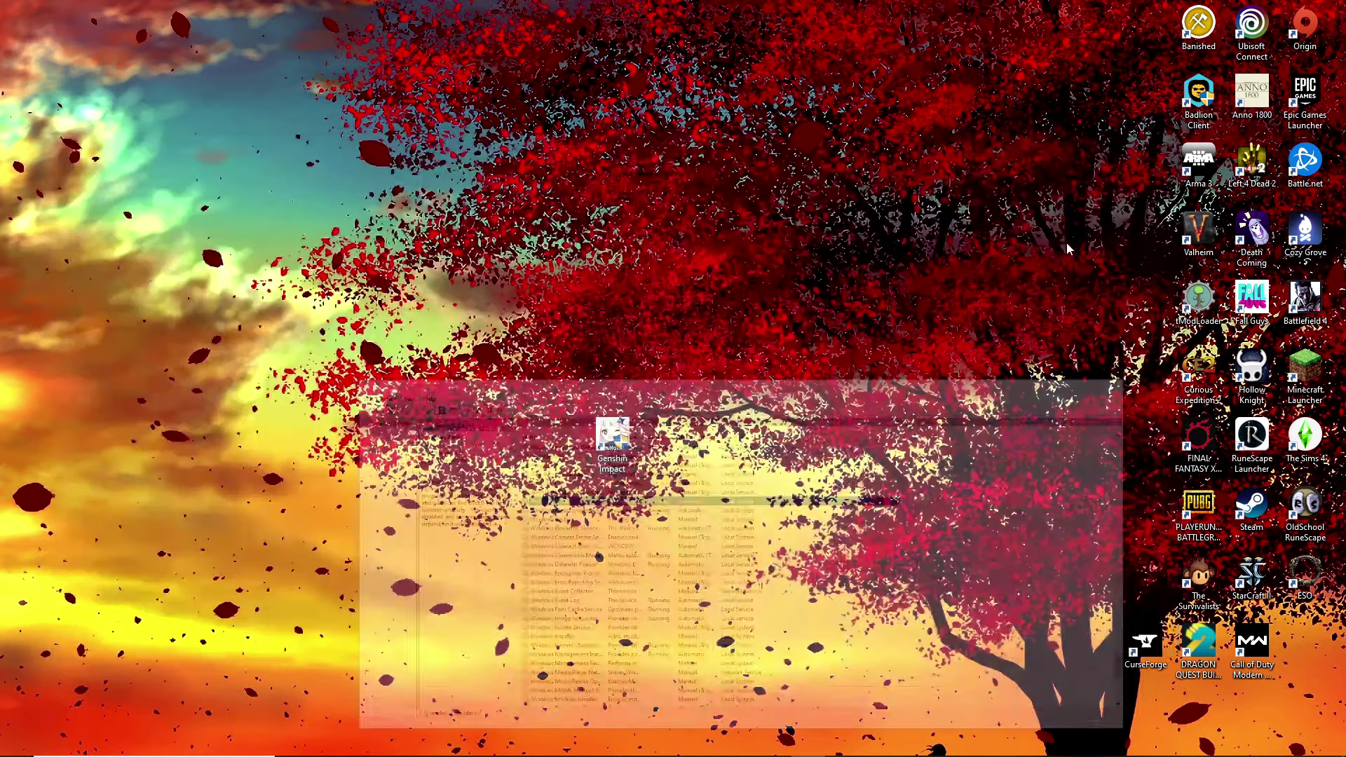
click(877, 744)
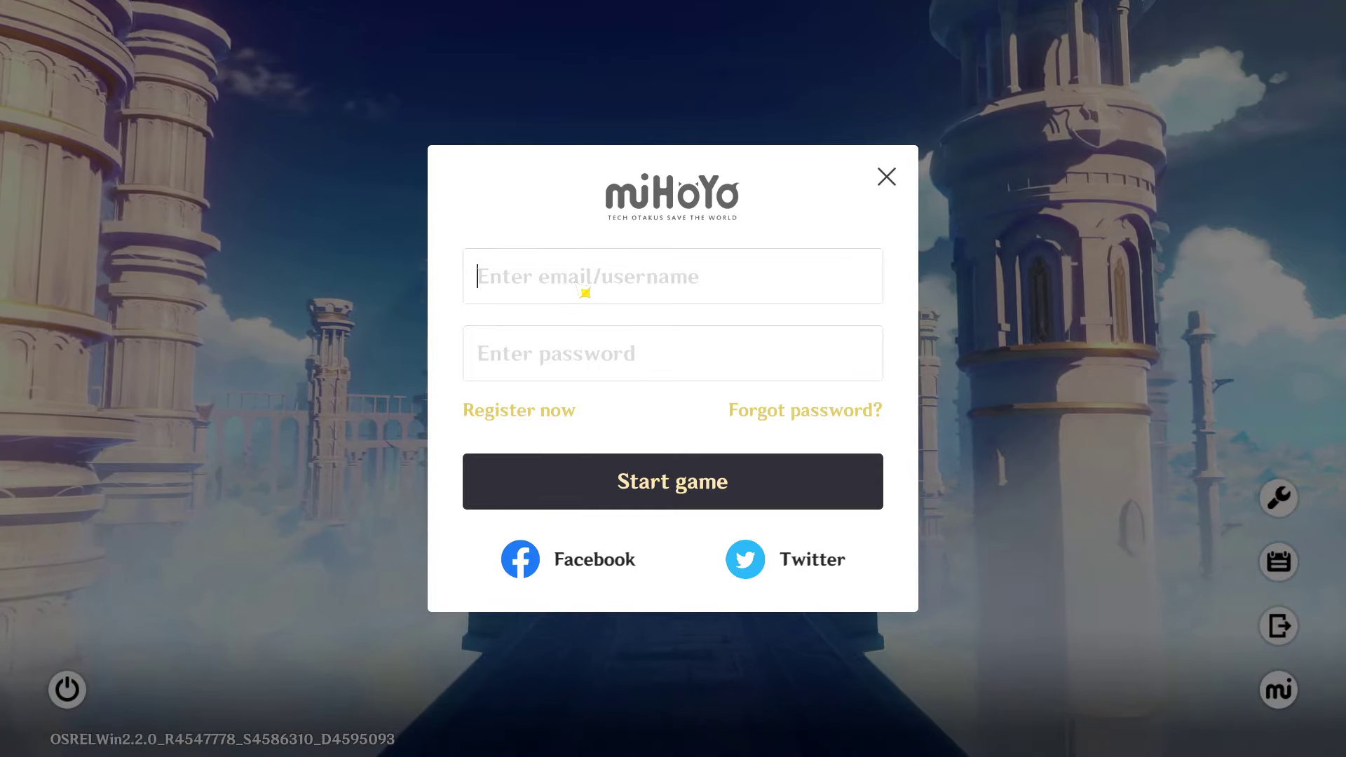
click(556, 276)
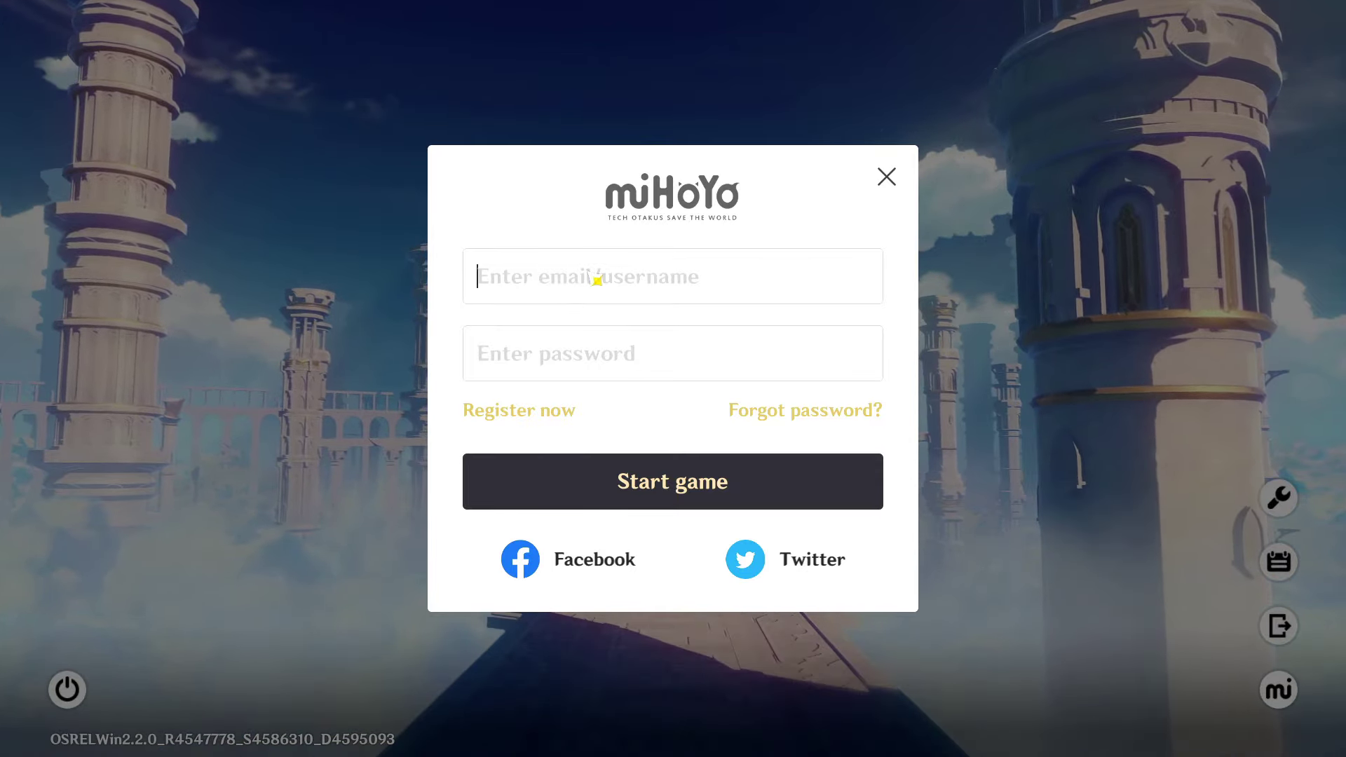